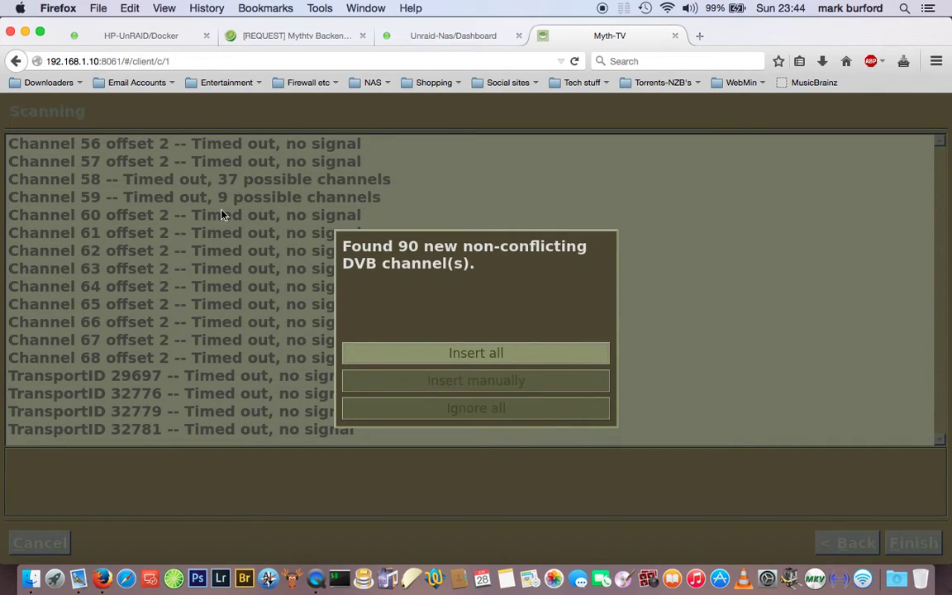
# Accept the scan result of 90 new non-conflicting DVB channels
pyautogui.press('Return')
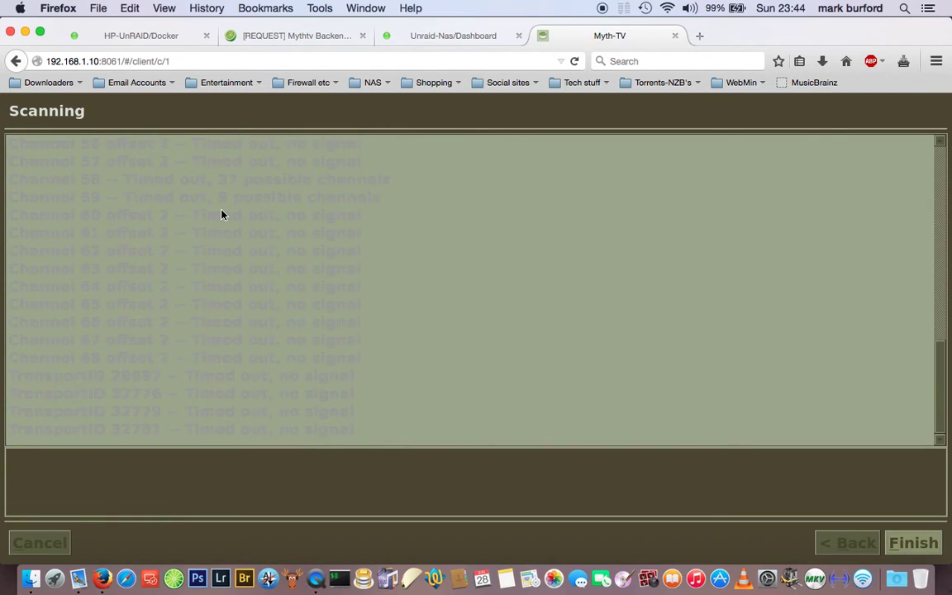
# Insert all found channels and finish the adapter0 input wizard
pyautogui.press('Return')
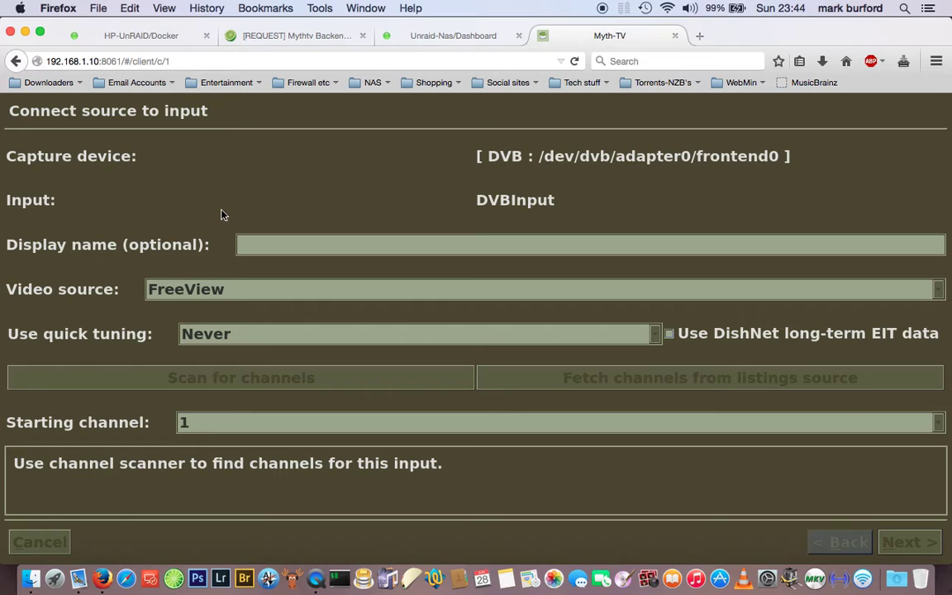
pyautogui.press('Return')
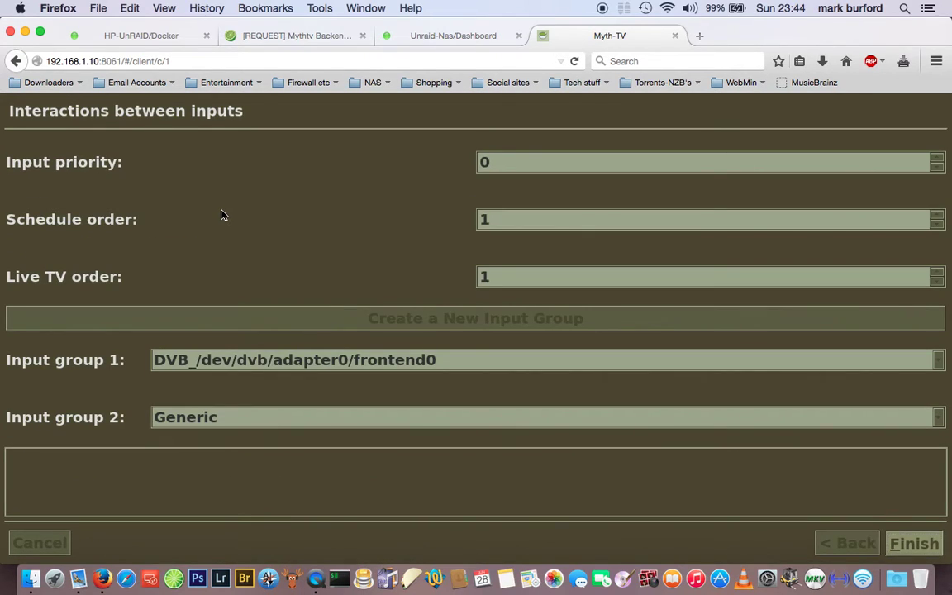
pyautogui.press('Return')
# Set the adapter1 input's starting channel to 1, finish its wizard, and return to the menu
pyautogui.press('Down')
pyautogui.press('Return')
pyautogui.press('Down')
pyautogui.press('Down')
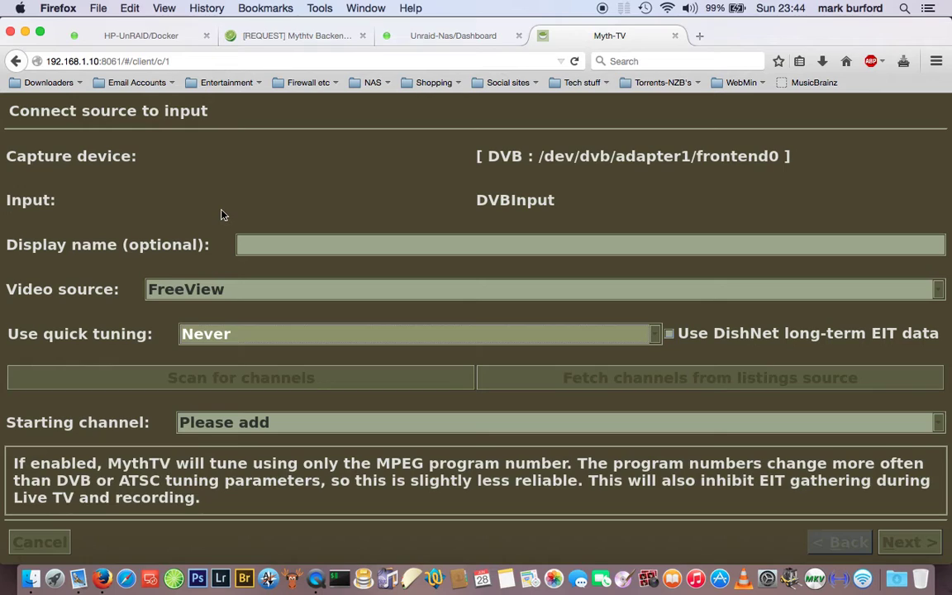
pyautogui.press('Down')
pyautogui.press('Down')
pyautogui.press('Down')
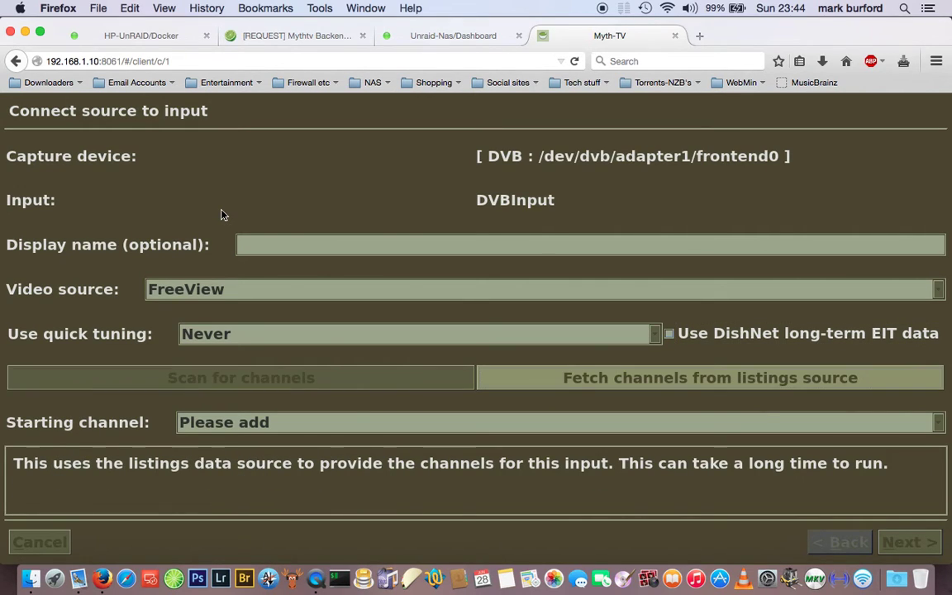
pyautogui.press('Down')
pyautogui.write('1')
pyautogui.press('Down')
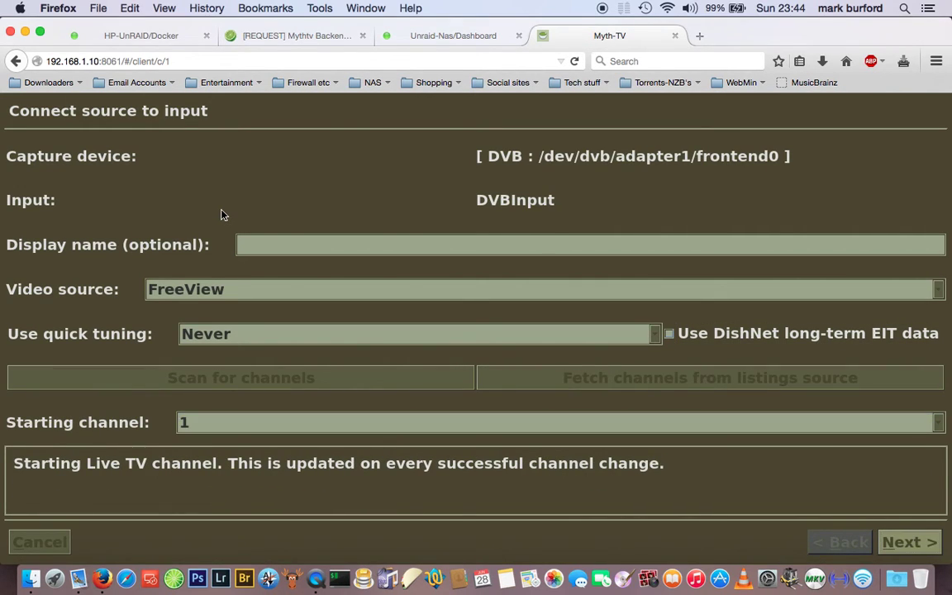
pyautogui.press('Return')
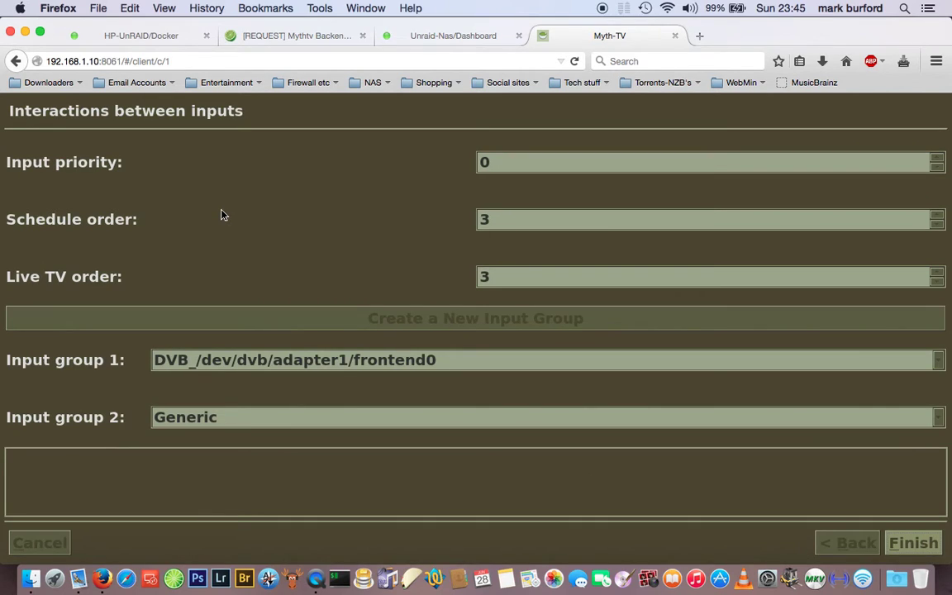
pyautogui.press('Return')
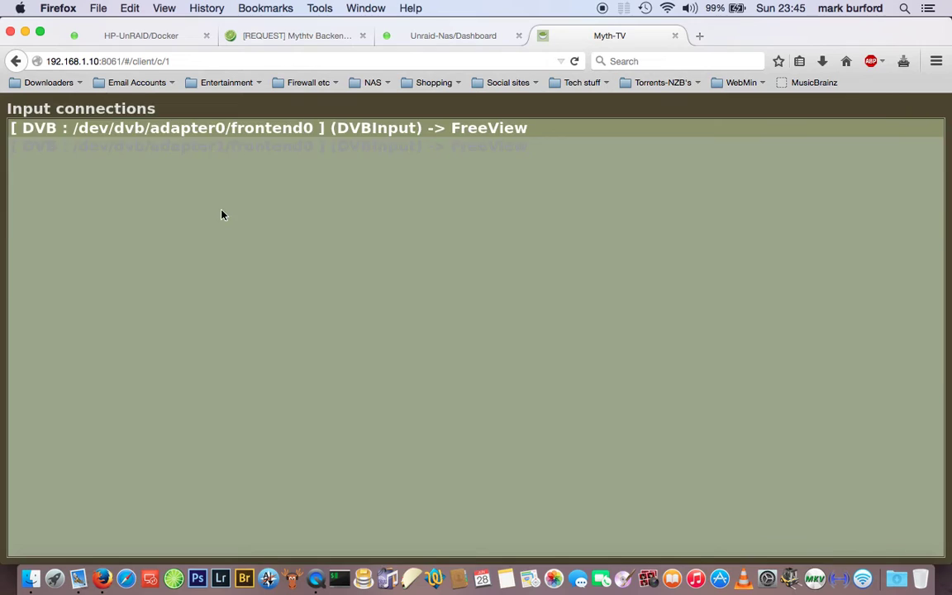
pyautogui.press('Escape')
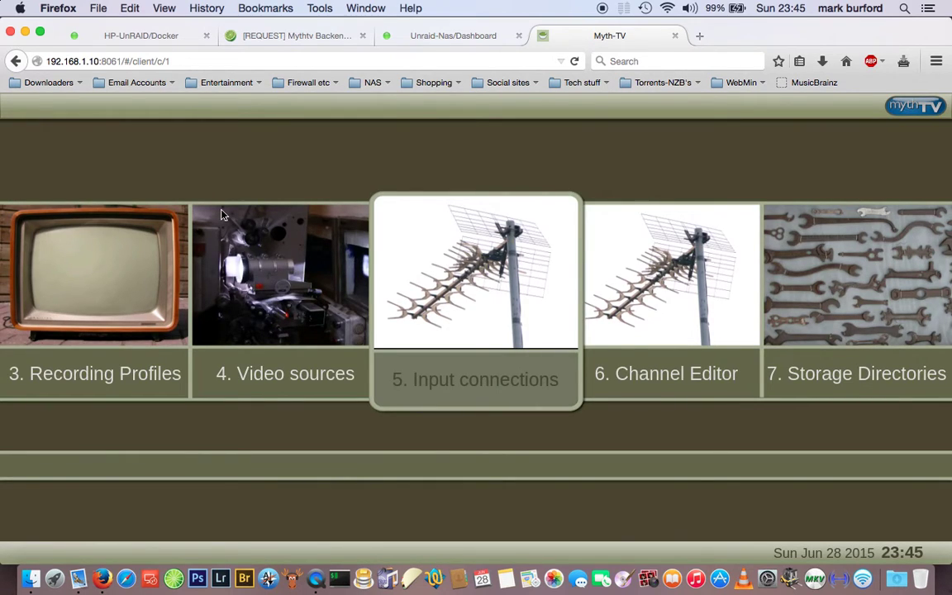
# Open the Default storage group under Storage Directories and begin adding a directory
pyautogui.press('Right')
pyautogui.press('Right')
pyautogui.press('Return')
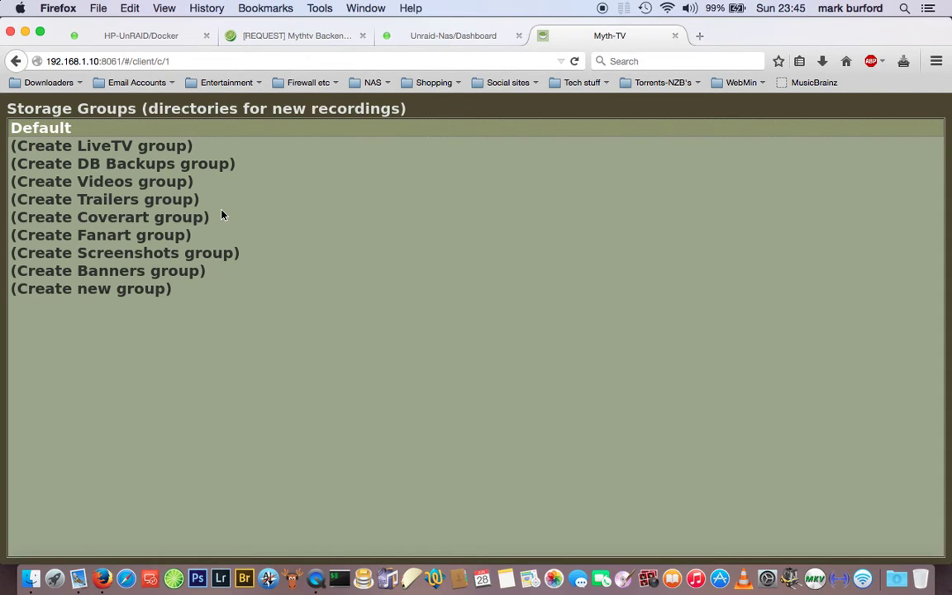
pyautogui.press('Return')
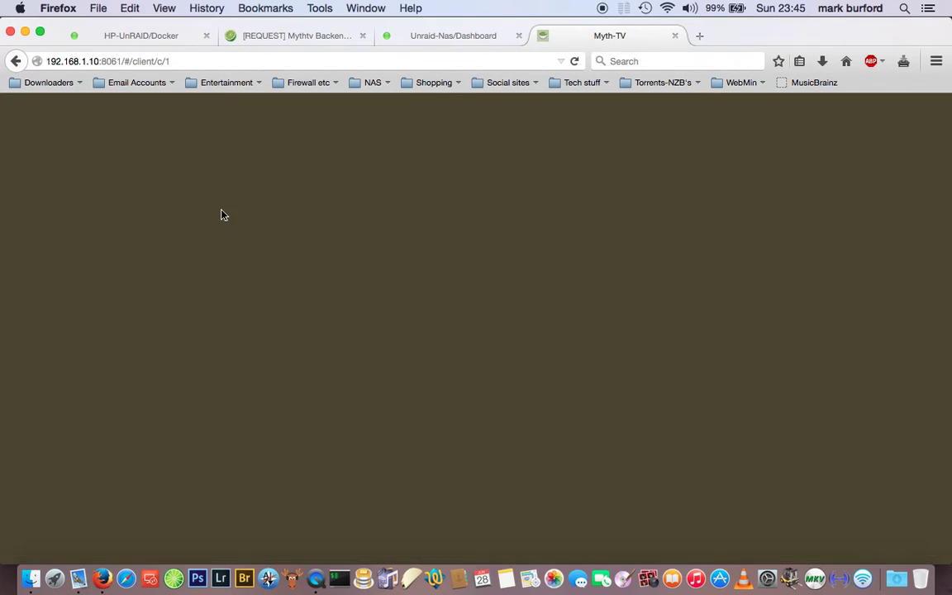
pyautogui.press('Return')
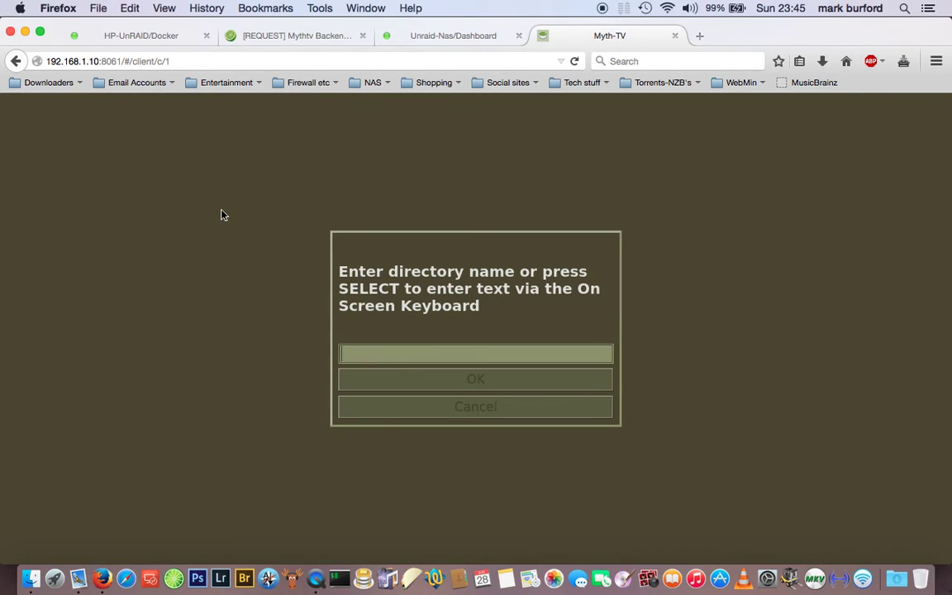
# Enter /var/lib/mythtv/recordings as the new directory and return to the main setup menu
pyautogui.write('/var/lib/myt')
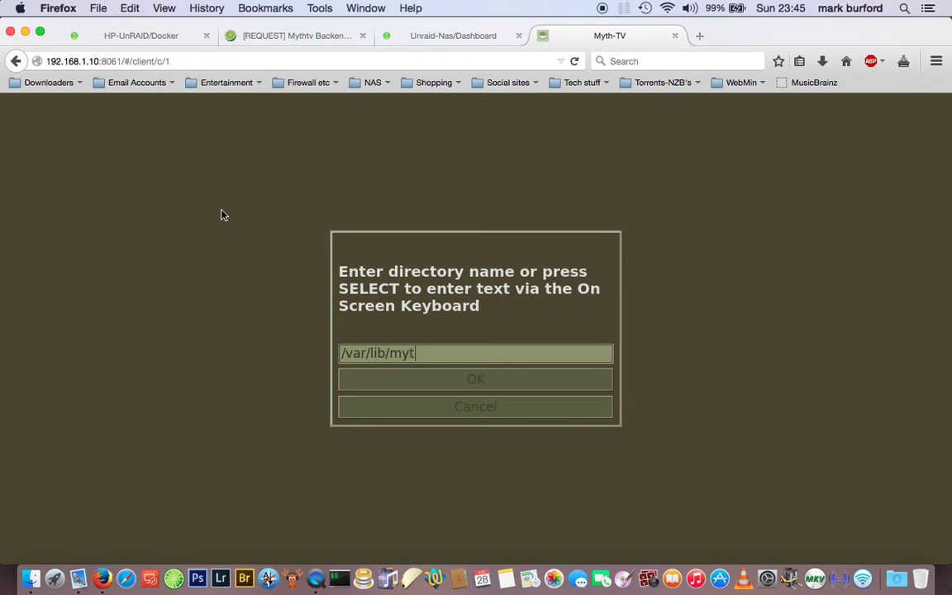
pyautogui.write('htv/recor')
pyautogui.write('dings')
pyautogui.press('Down')
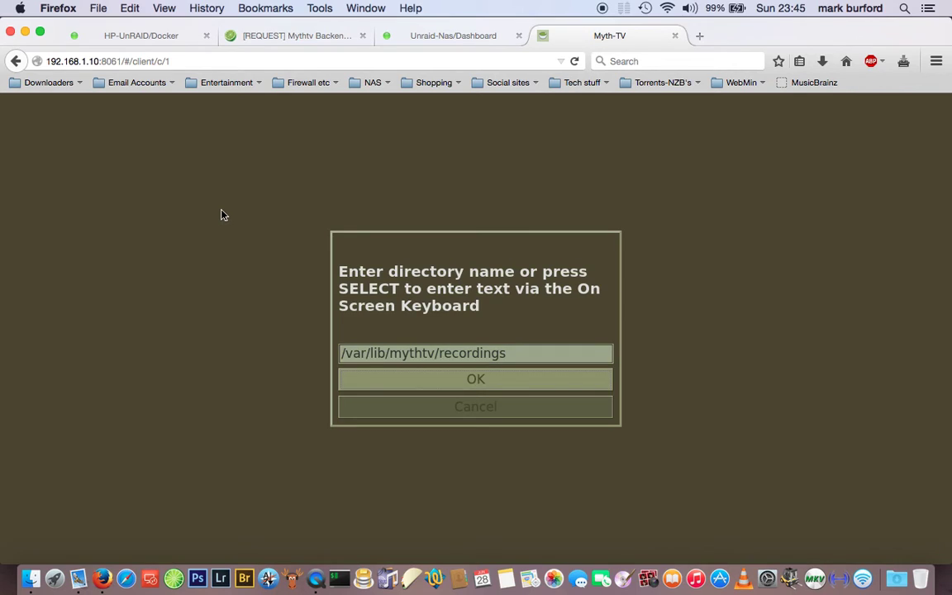
pyautogui.press('Return')
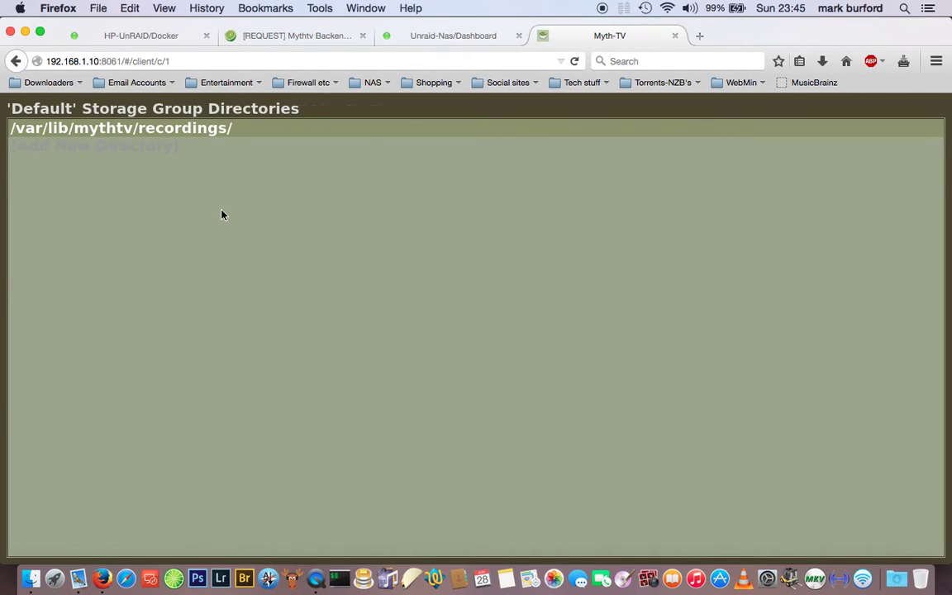
pyautogui.press('Escape')
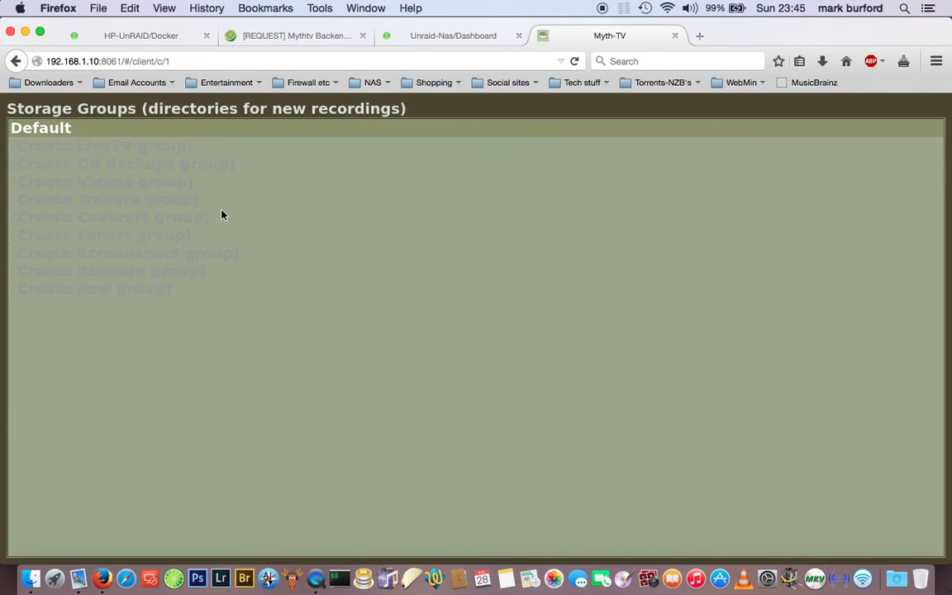
pyautogui.press('Escape')
pyautogui.press('Right')
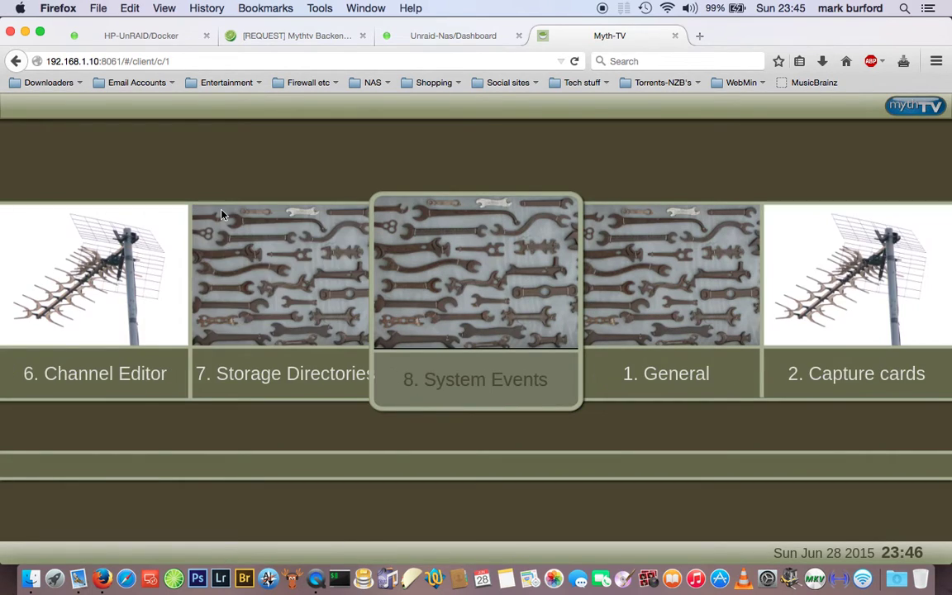
# Quit MythTV Setup, declining to start the backend and to run mythfilldatabase
pyautogui.press('Right')
pyautogui.press('Right')
pyautogui.press('Right')
pyautogui.press('Right')
pyautogui.press('Right')
pyautogui.press('Right')
pyautogui.press('Right')
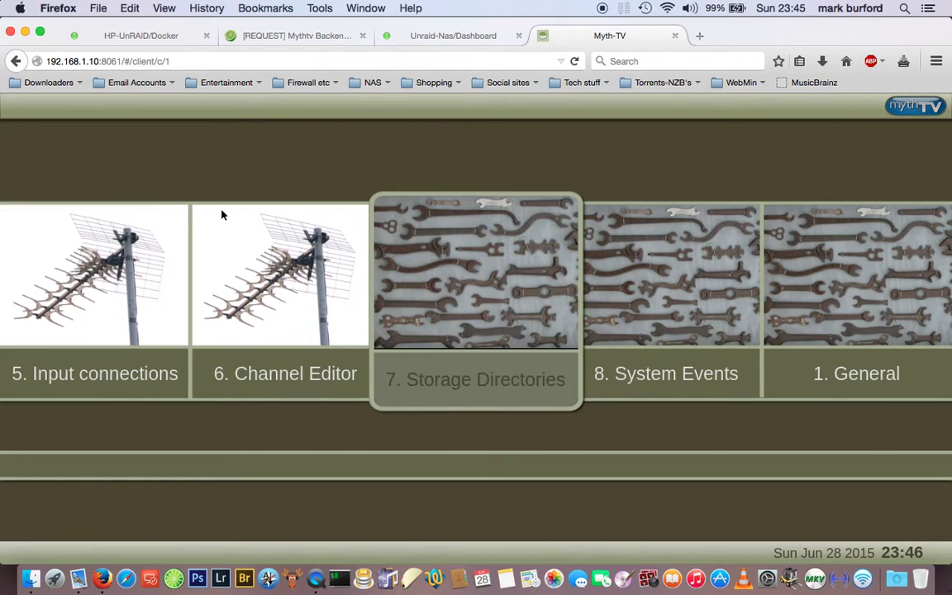
pyautogui.press('Right')
pyautogui.press('Right')
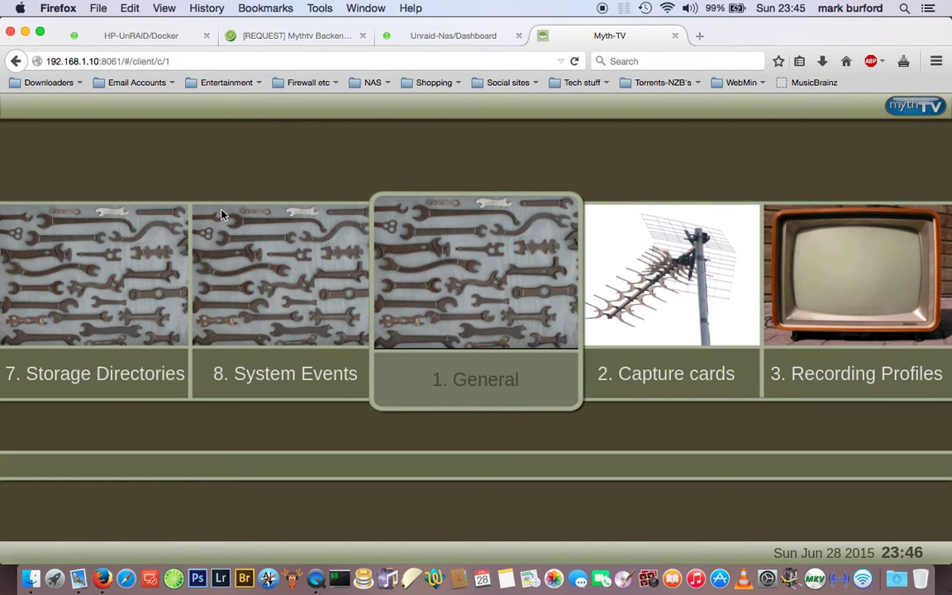
pyautogui.press('Escape')
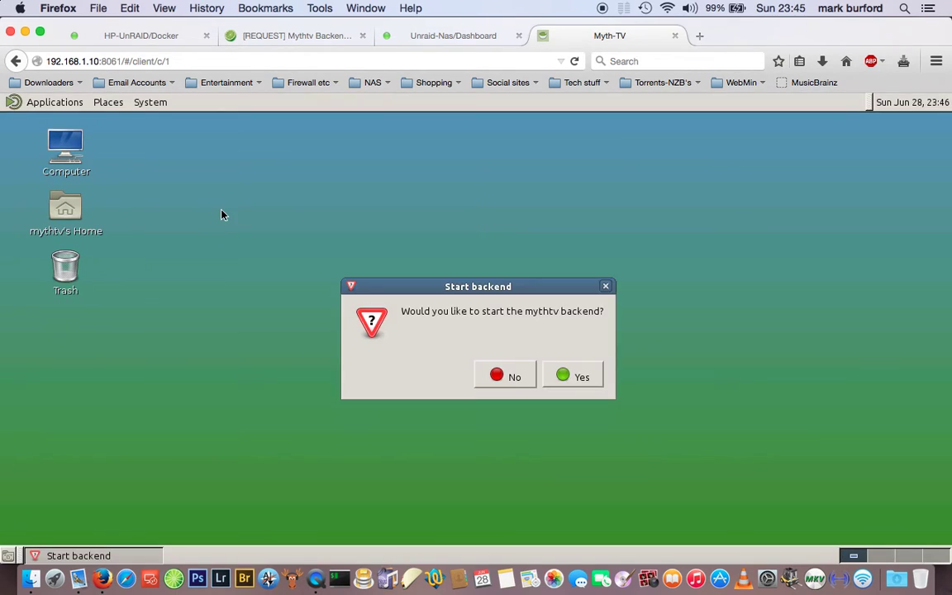
pyautogui.click(505, 376)
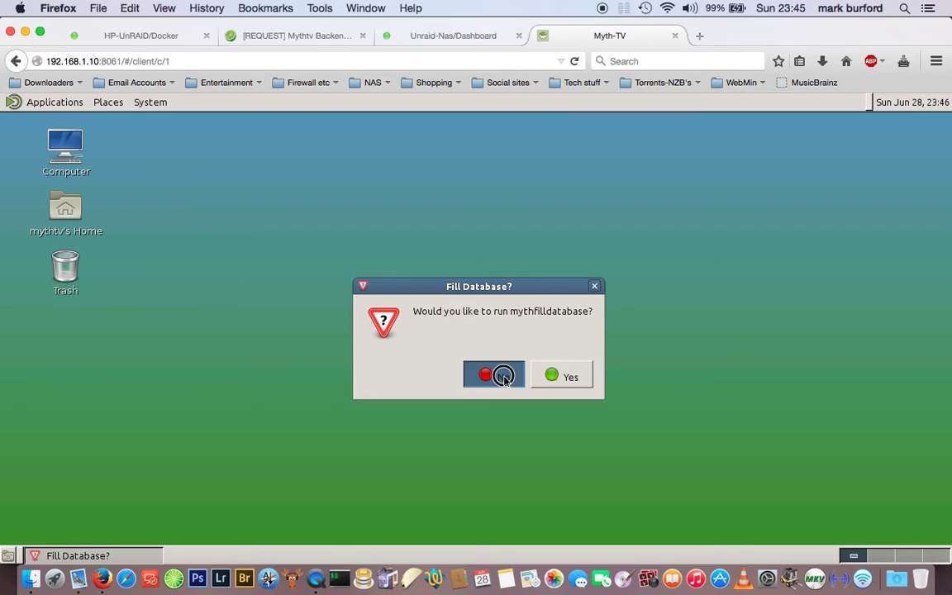
pyautogui.click(504, 377)
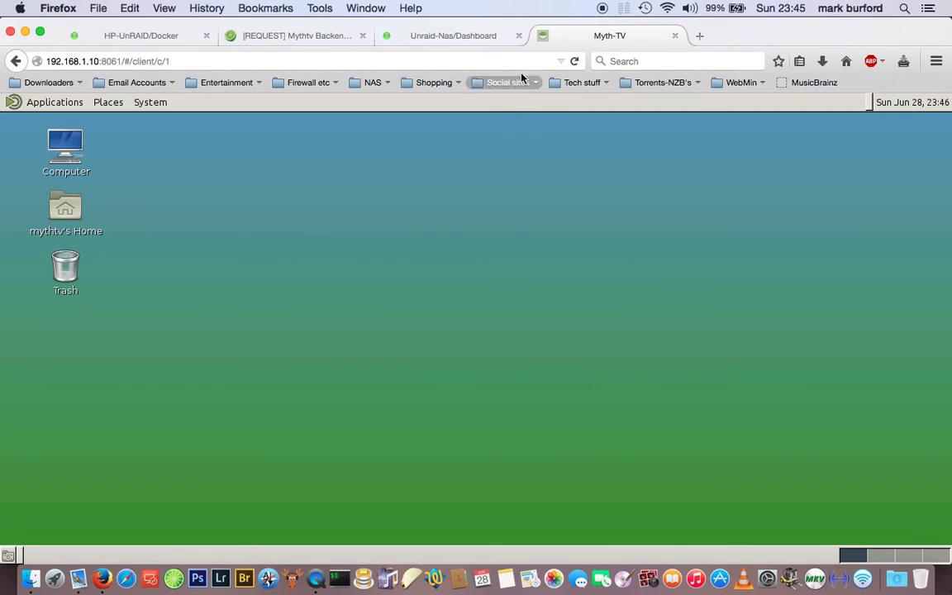
# Close the MythTV tab and stop then start the MythTv container in HP-UnRAID Docker
pyautogui.click(676, 37)
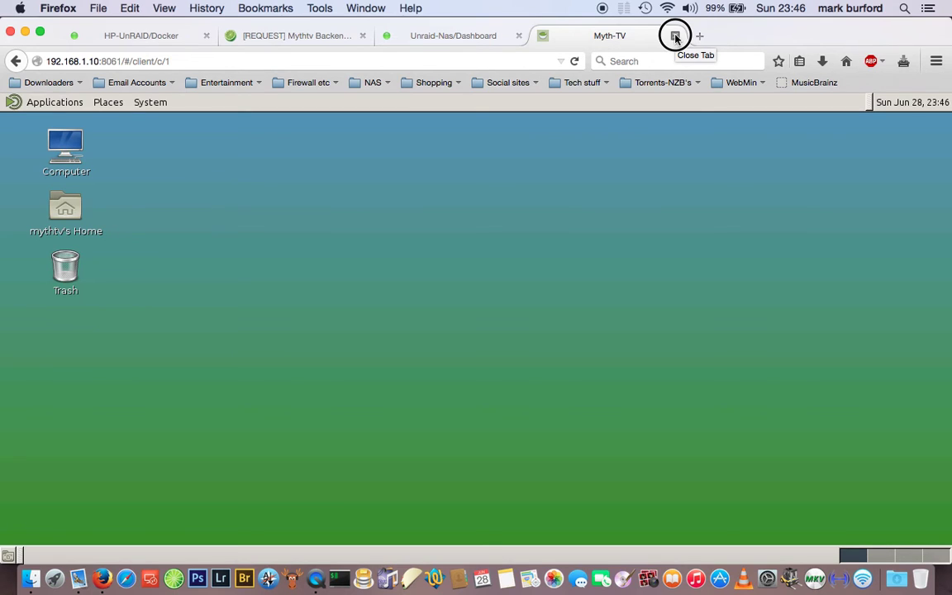
pyautogui.click(675, 37)
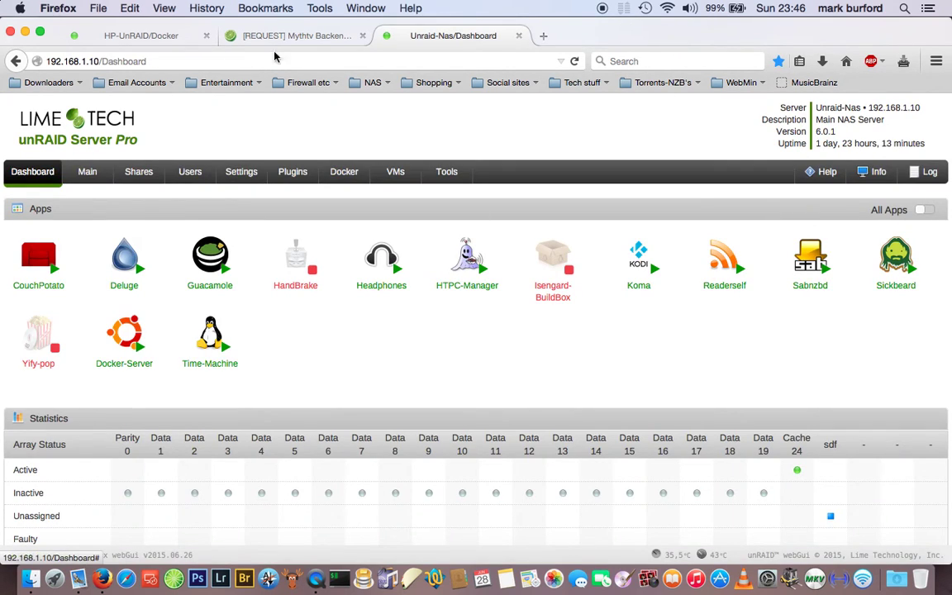
pyautogui.click(134, 38)
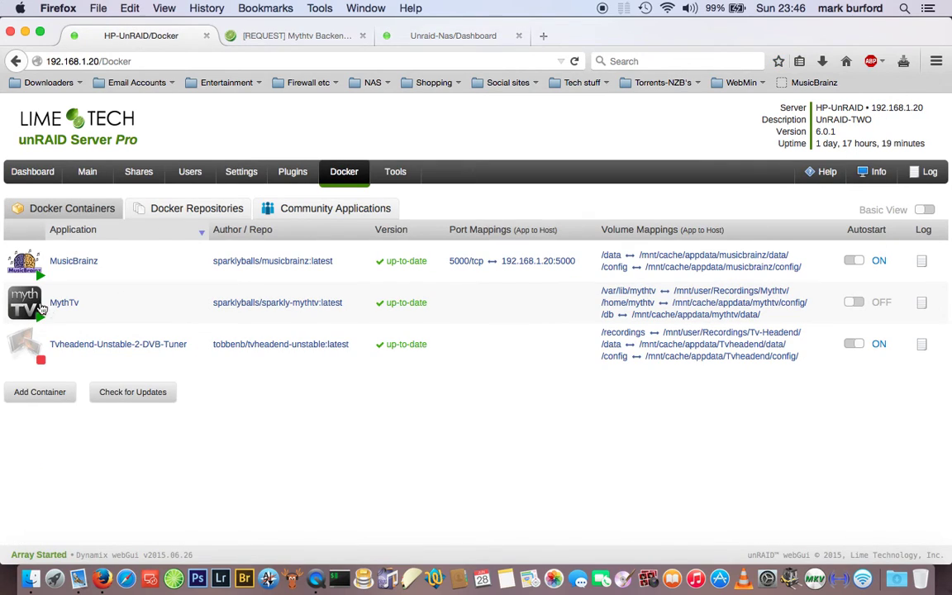
pyautogui.click(30, 303)
pyautogui.click(69, 375)
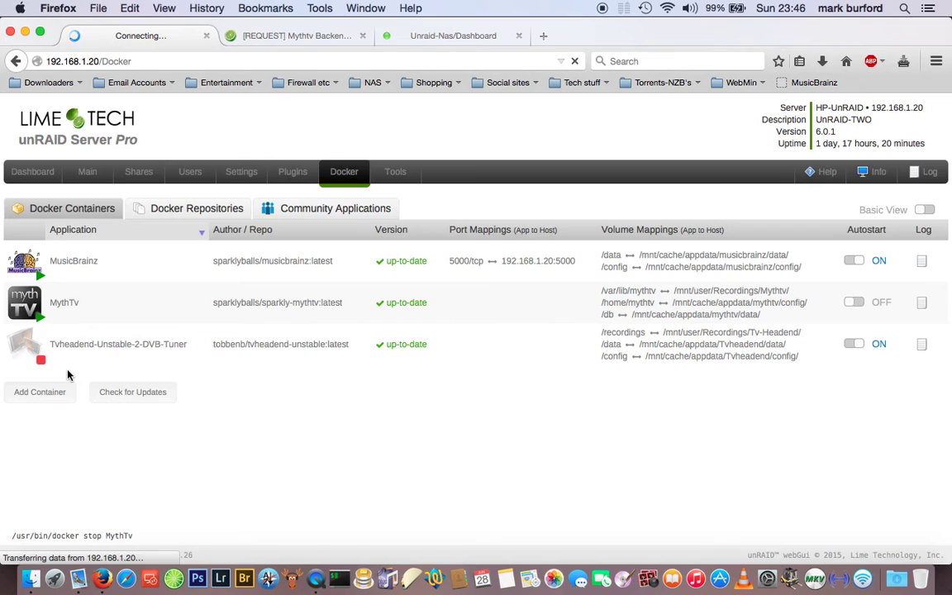
pyautogui.click(31, 311)
pyautogui.click(80, 365)
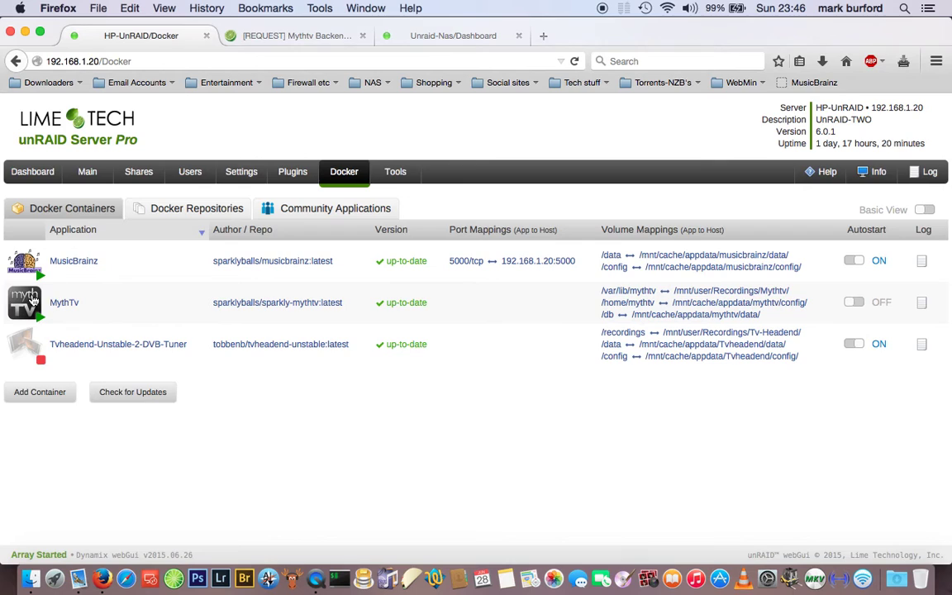
# View the MythTv container's log output from the unRAID Dashboard
pyautogui.click(29, 302)
pyautogui.click(299, 396)
pyautogui.click(25, 177)
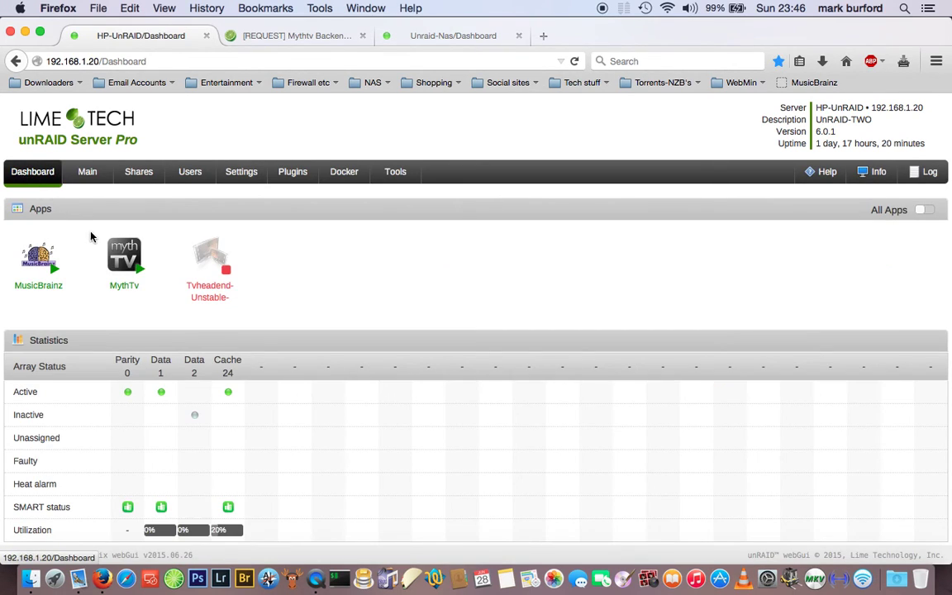
pyautogui.click(124, 252)
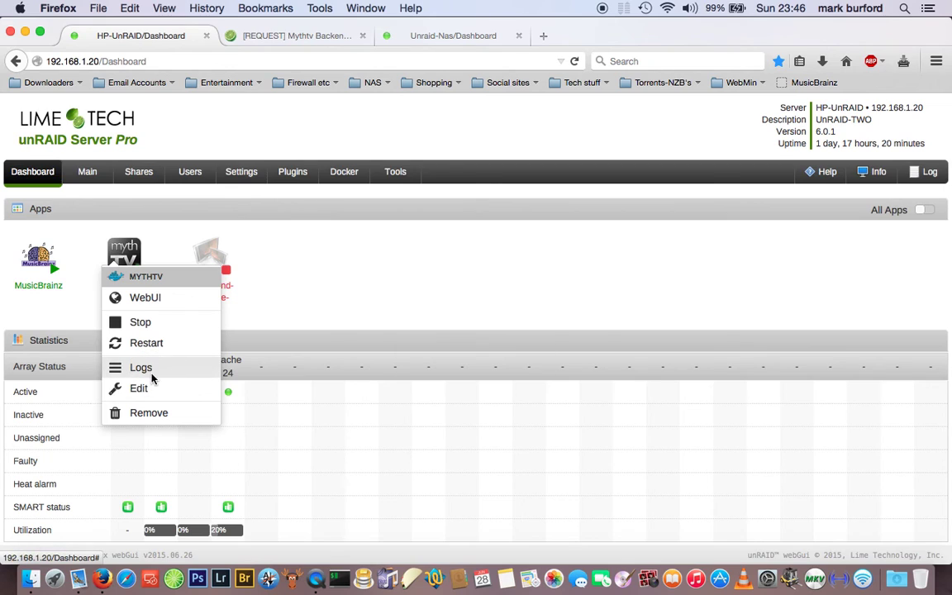
pyautogui.click(152, 376)
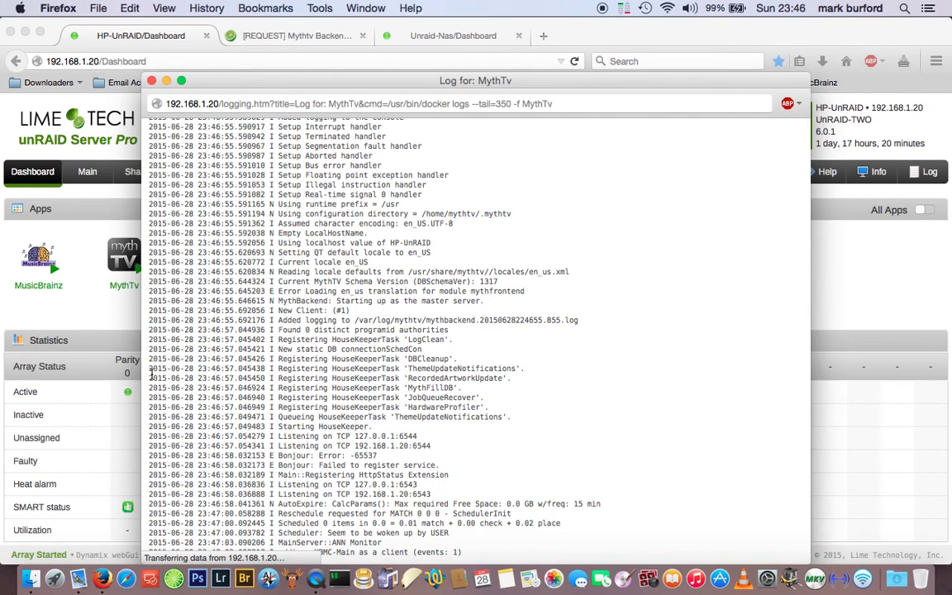